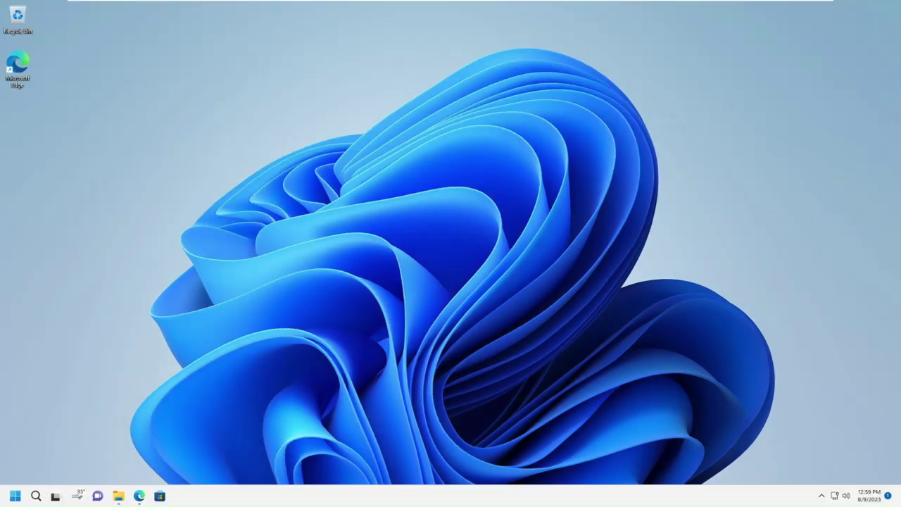
# Run SteamSetup from the Downloads folder and close the User Account Control prompt that blocks it
pyautogui.click(118, 496)
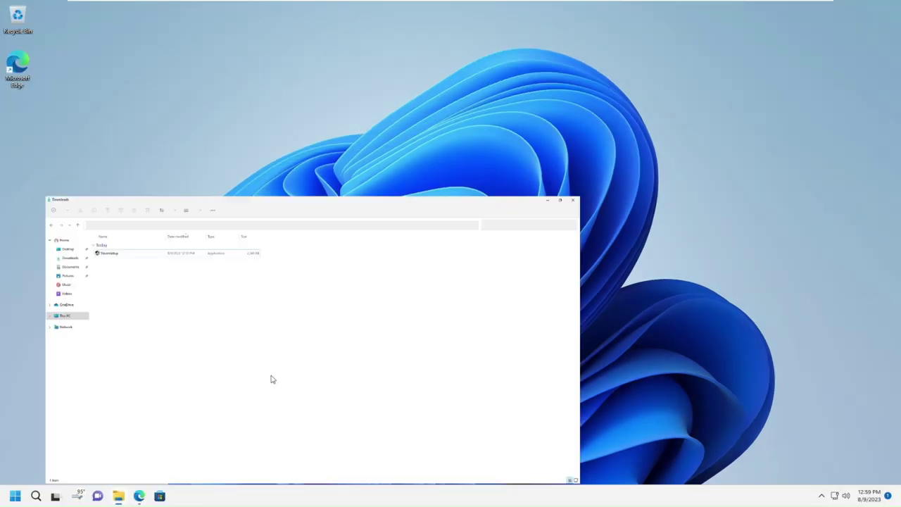
pyautogui.doubleClick(206, 96)
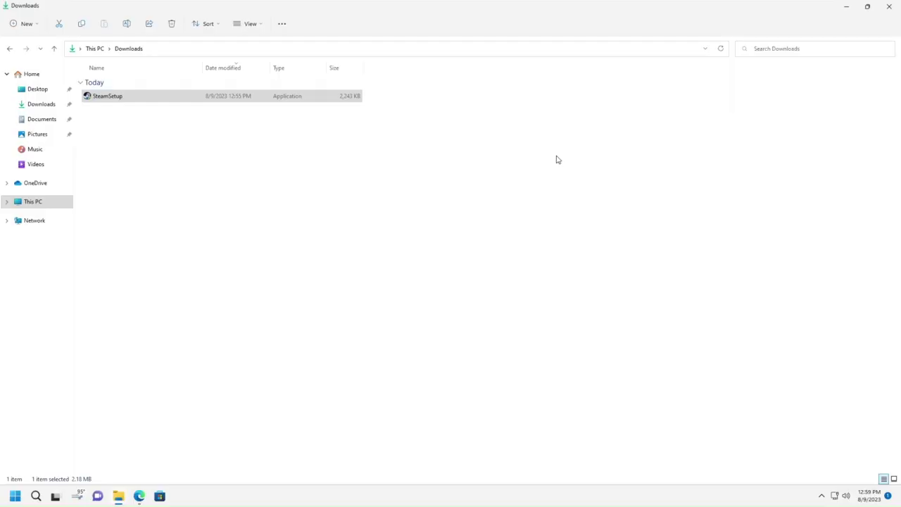
pyautogui.click(558, 155)
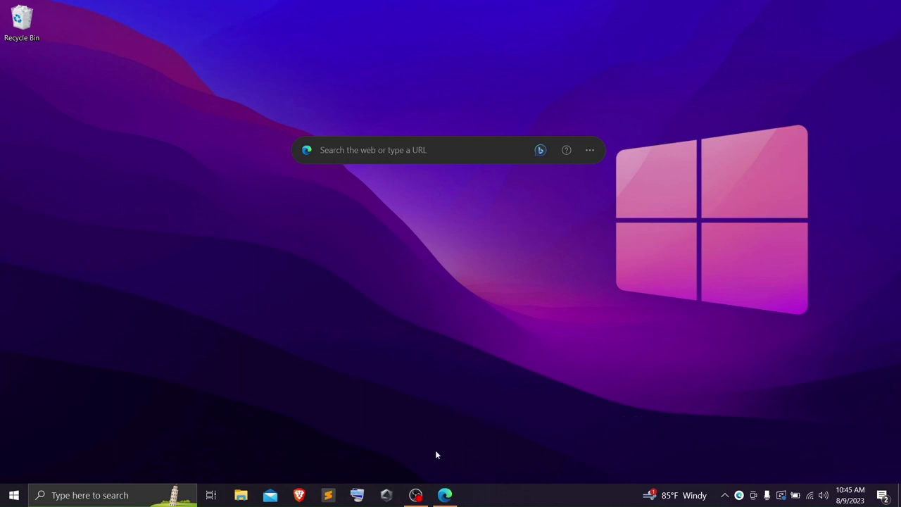
# Search Google for 'steam download' and download SteamSetup.exe from the Steam About page
pyautogui.click(445, 495)
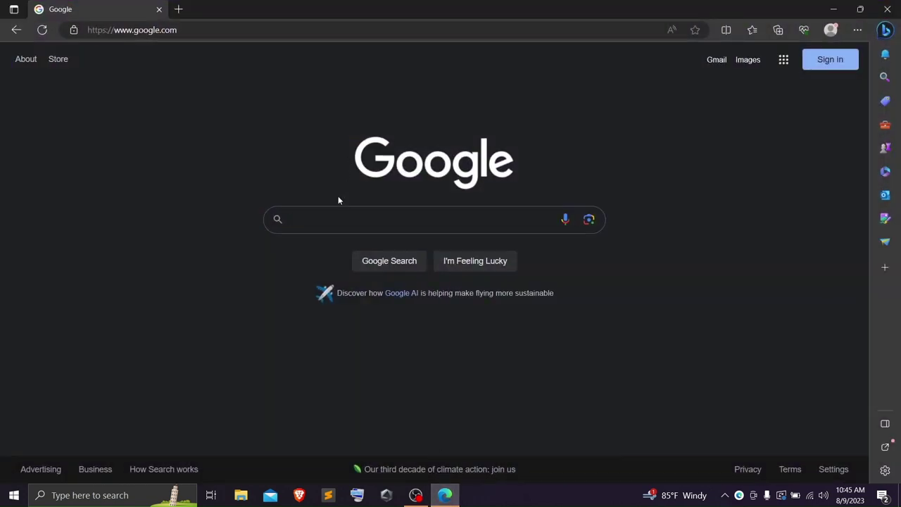
pyautogui.write('steam')
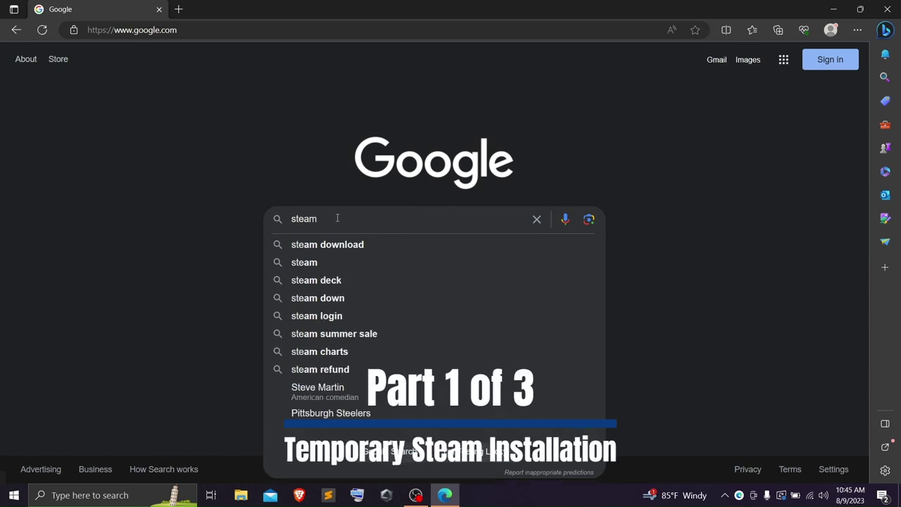
pyautogui.click(337, 244)
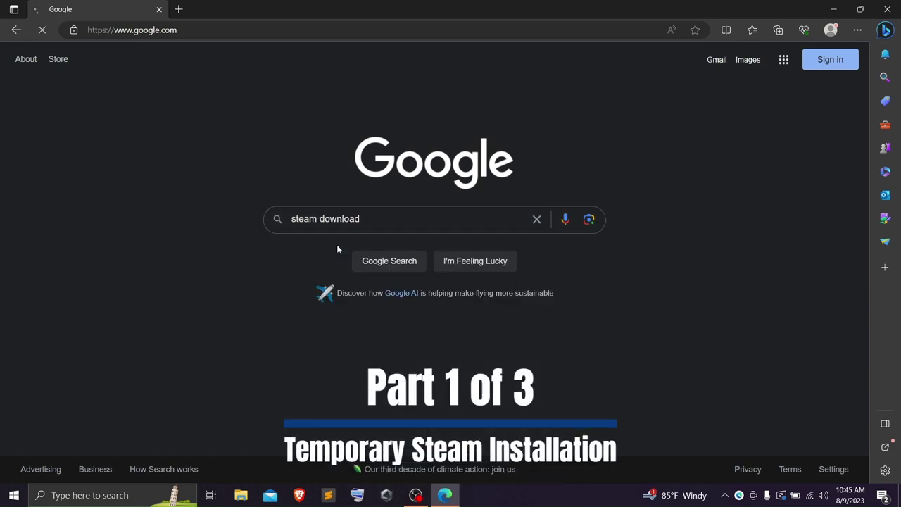
pyautogui.click(178, 192)
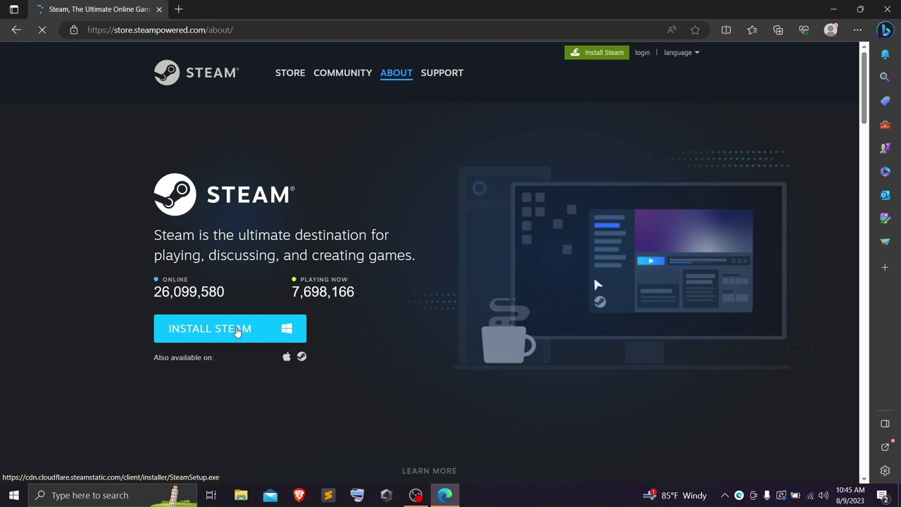
pyautogui.click(237, 332)
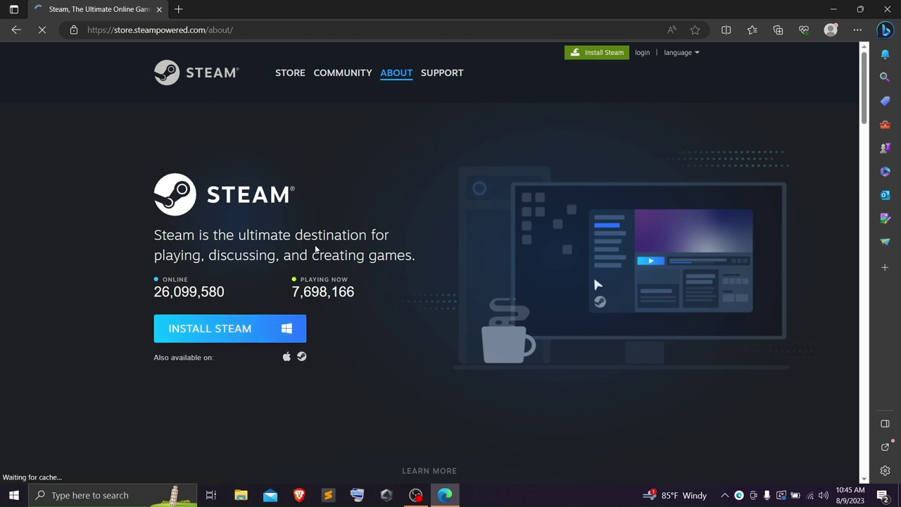
pyautogui.scroll(-2, 305, 250)
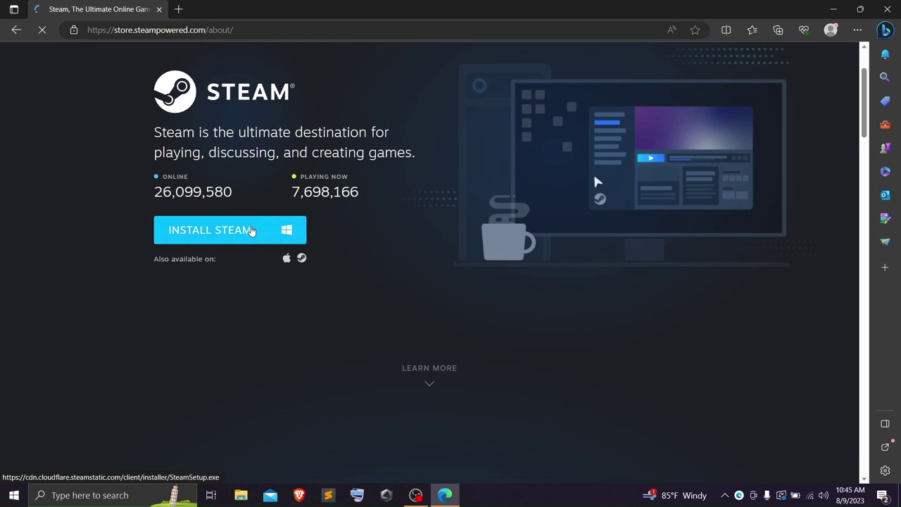
pyautogui.click(251, 231)
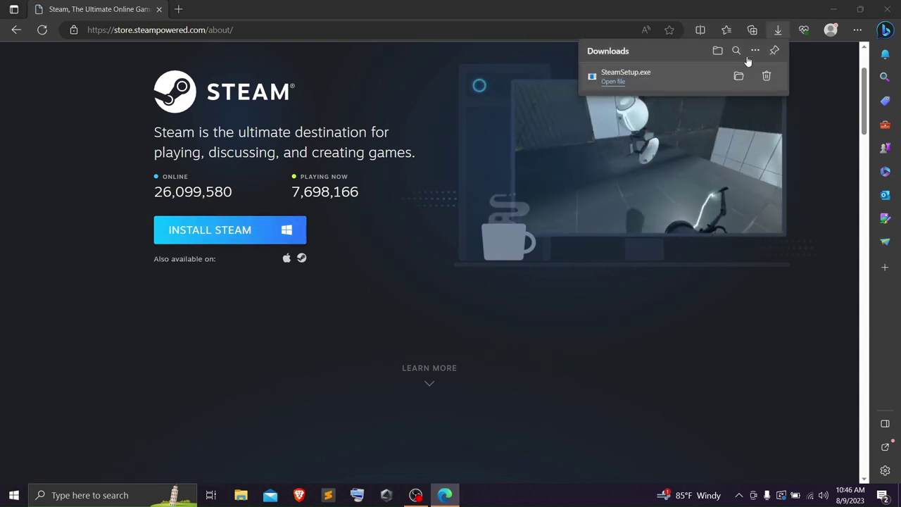
# Run SteamSetup.exe and install Steam in English to the default location
pyautogui.click(746, 71)
pyautogui.click(834, 9)
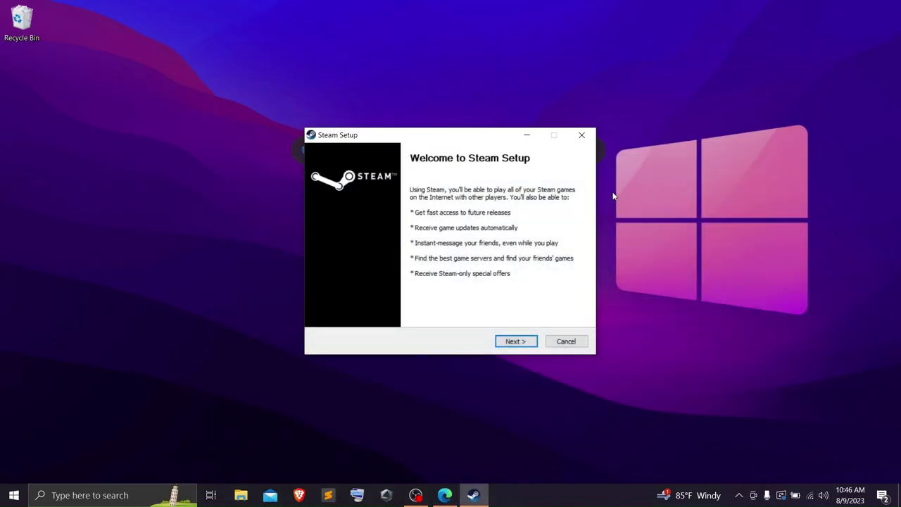
pyautogui.click(521, 341)
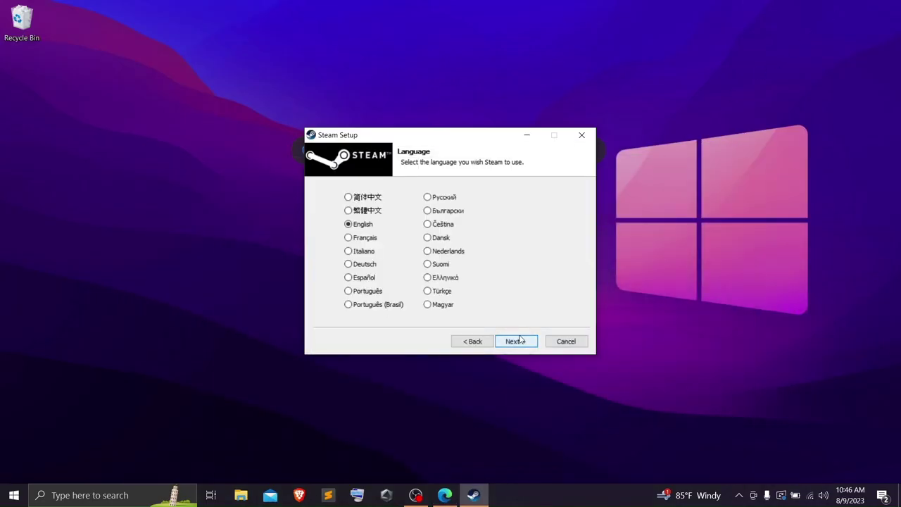
pyautogui.click(521, 341)
pyautogui.click(519, 342)
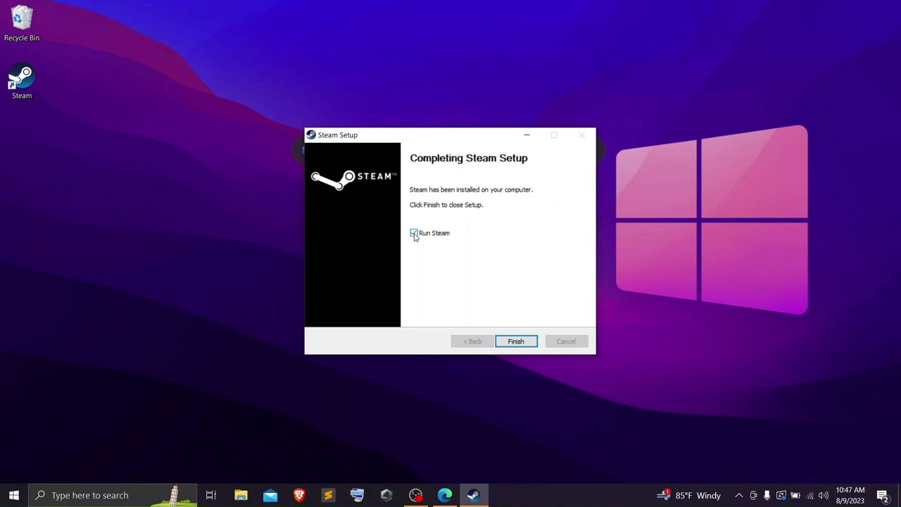
pyautogui.click(519, 344)
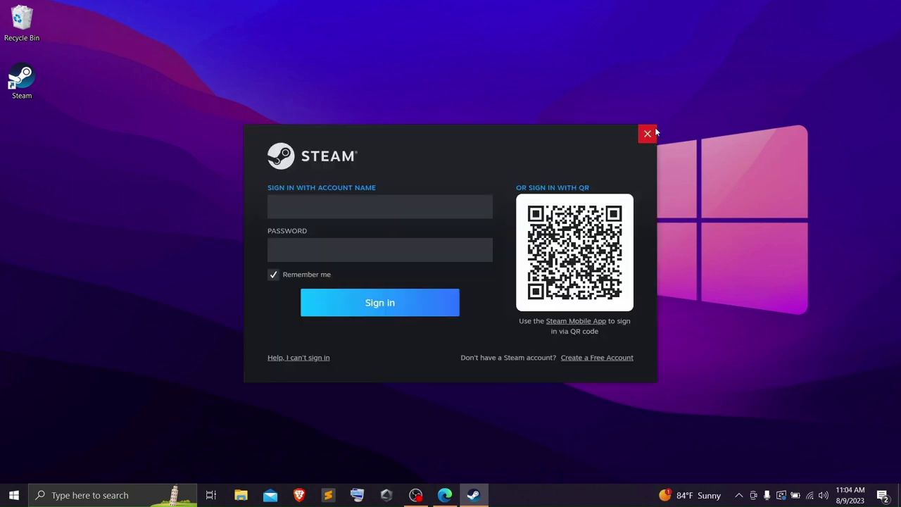
# Close the Steam sign-in window and browse from the Steam shortcut's file location to Program Files (x86)
pyautogui.click(652, 133)
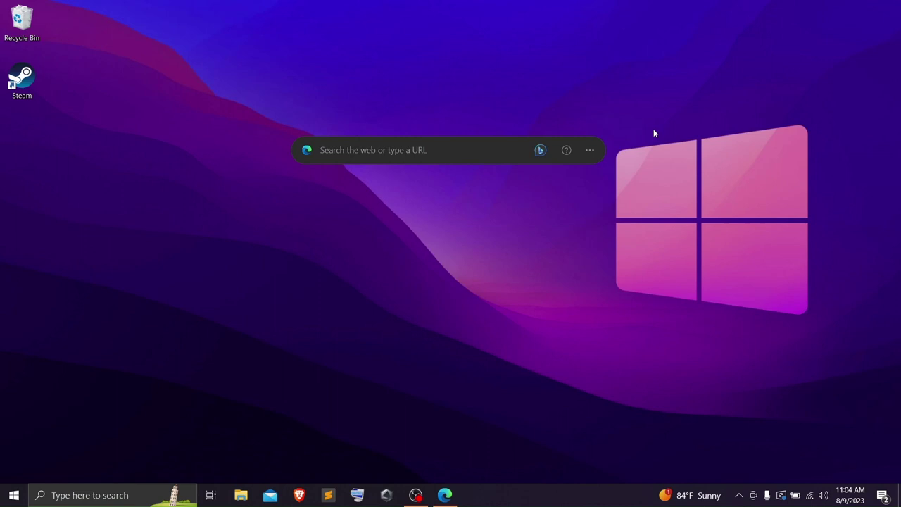
pyautogui.click(25, 81)
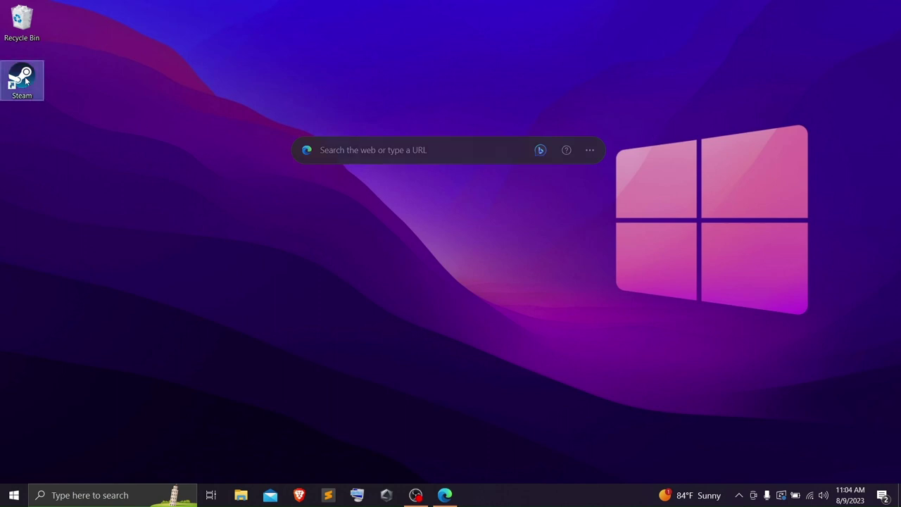
pyautogui.rightClick(26, 81)
pyautogui.click(63, 104)
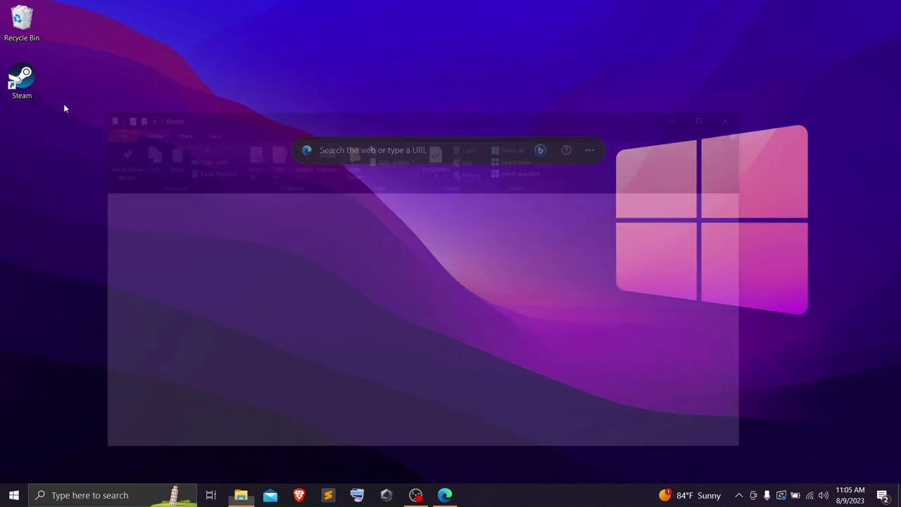
pyautogui.scroll(-1, 294, 233)
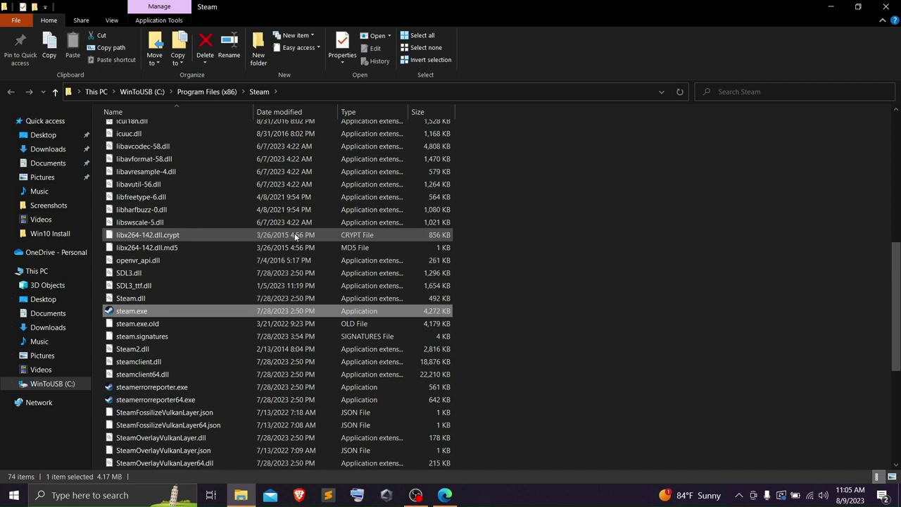
pyautogui.click(52, 93)
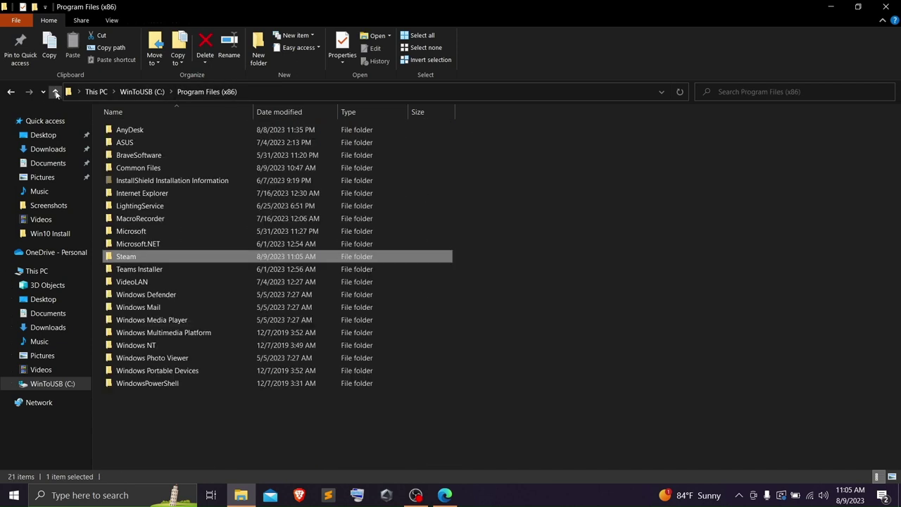
# Compress the Steam folder into Steam.zip on the desktop
pyautogui.rightClick(182, 256)
pyautogui.moveTo(244, 384)
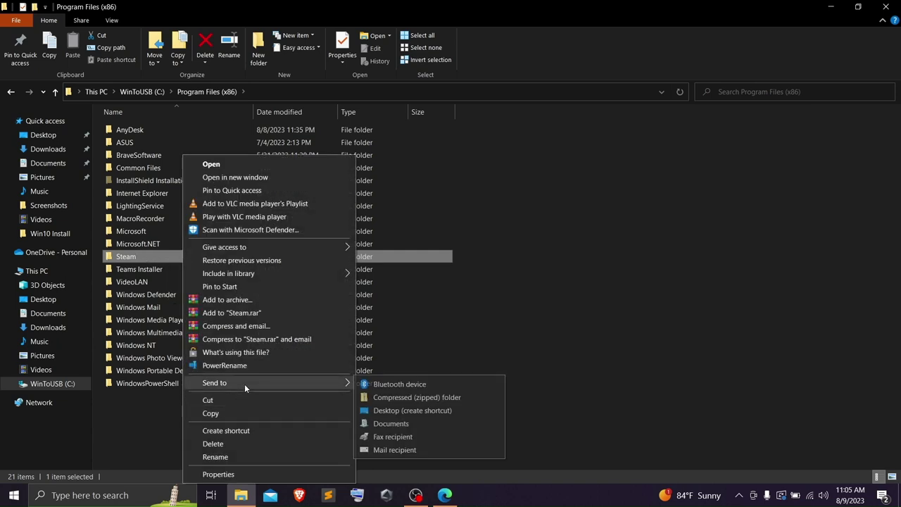
pyautogui.click(404, 400)
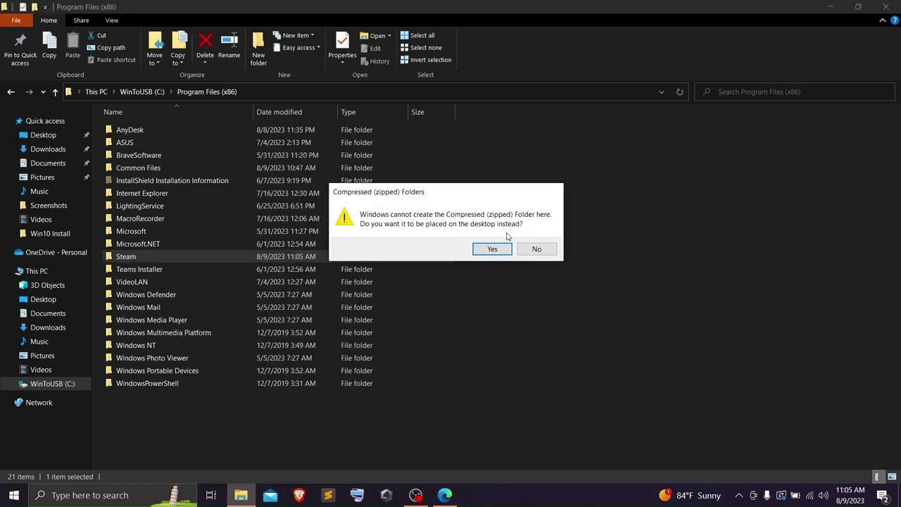
pyautogui.click(491, 250)
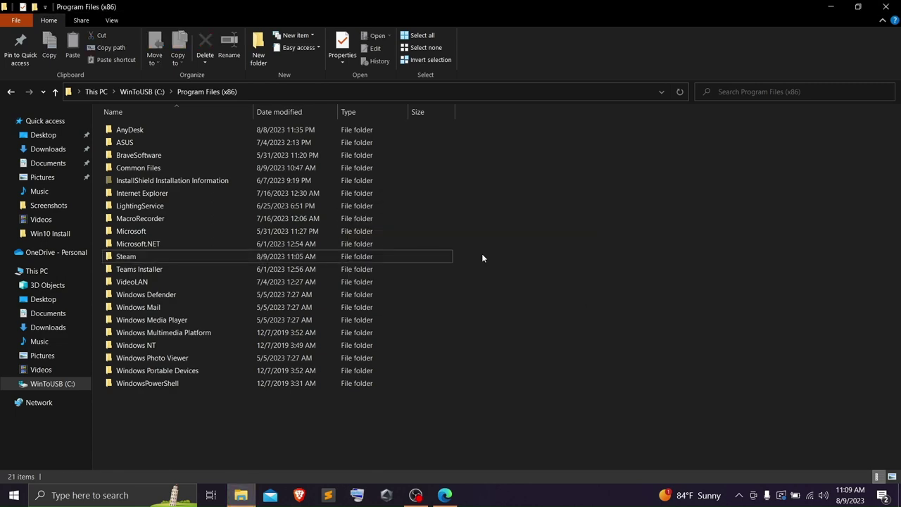
pyautogui.press('super+d')
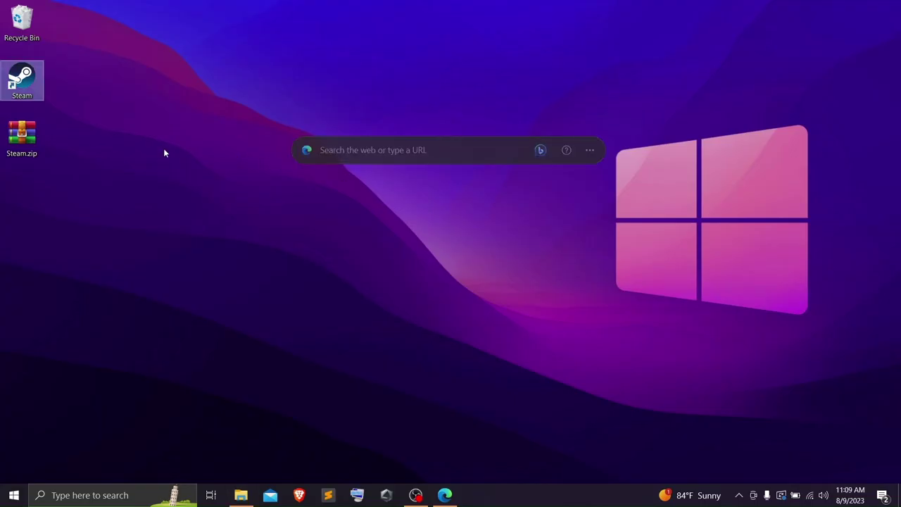
# Drag Steam.zip from the desktop into the Google Drive Transfer folder in Brave
pyautogui.click(31, 145)
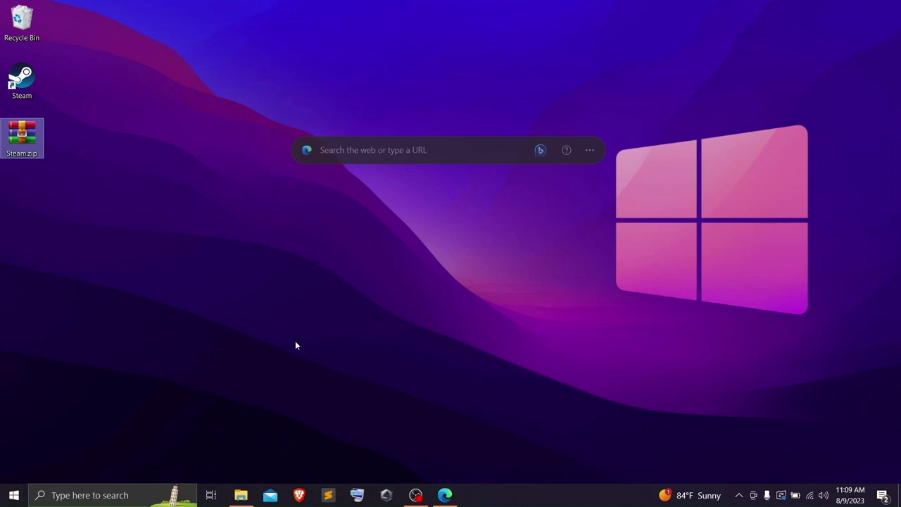
pyautogui.click(299, 495)
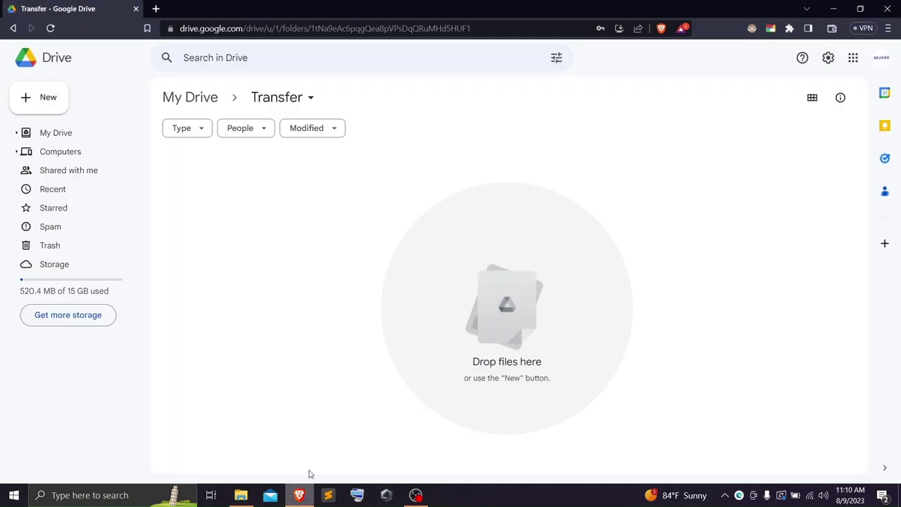
pyautogui.doubleClick(277, 10)
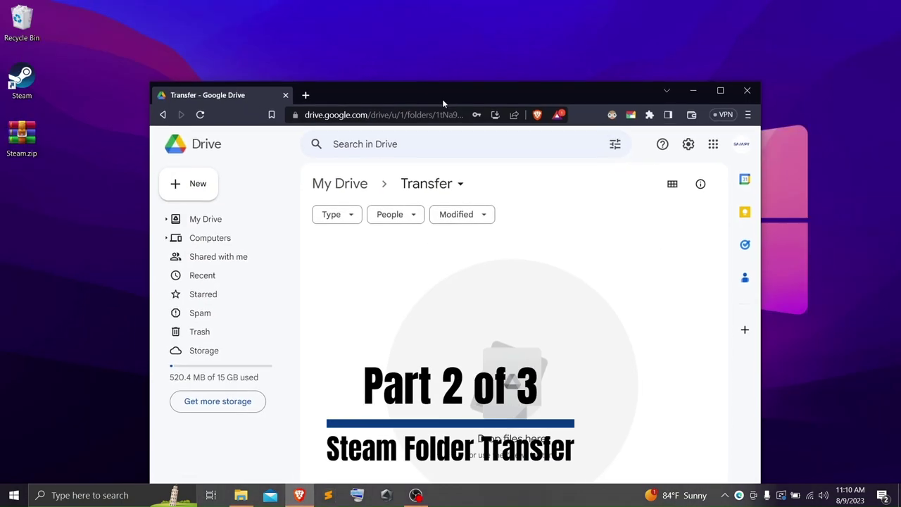
pyautogui.moveTo(443, 104); pyautogui.dragTo(425, 97)
pyautogui.moveTo(22, 135)
pyautogui.mouseDown()
pyautogui.moveTo(483, 312)
pyautogui.moveTo(483, 320)
pyautogui.mouseUp()
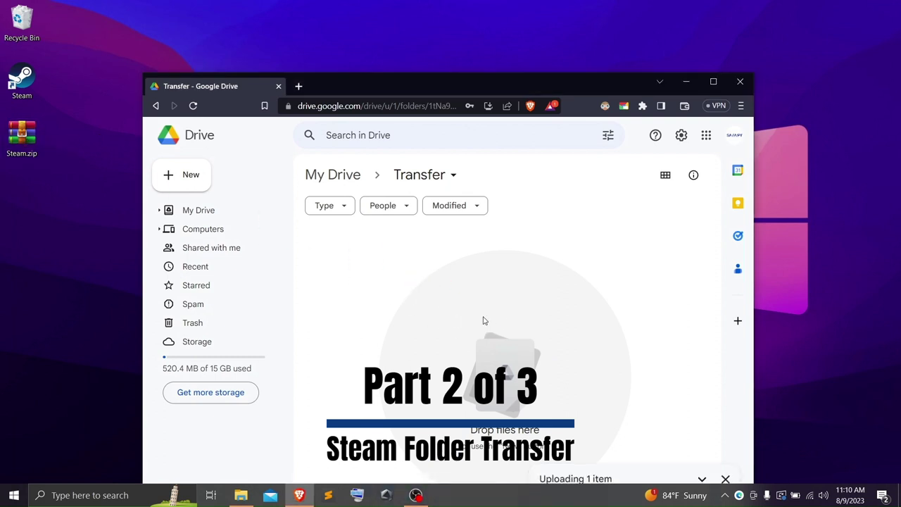
pyautogui.doubleClick(514, 88)
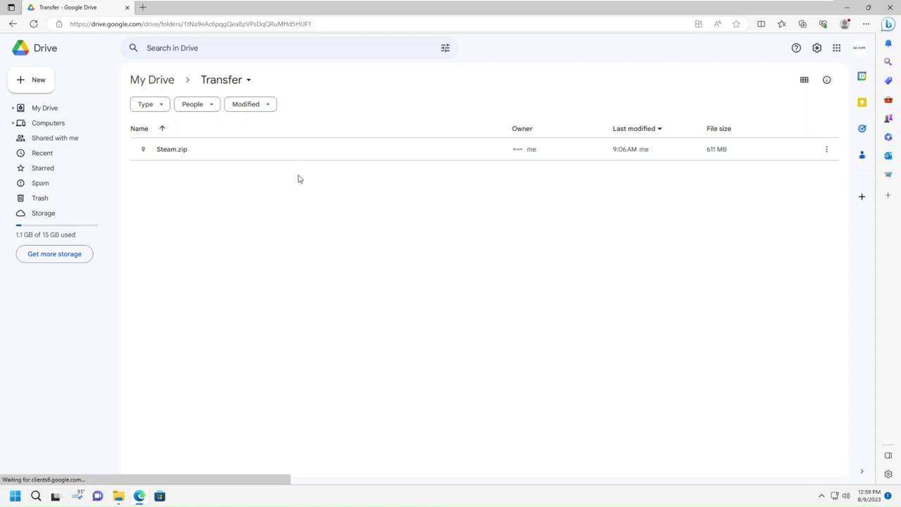
# Download Steam.zip from Drive despite the virus-scan warning and show it in its folder
pyautogui.rightClick(299, 162)
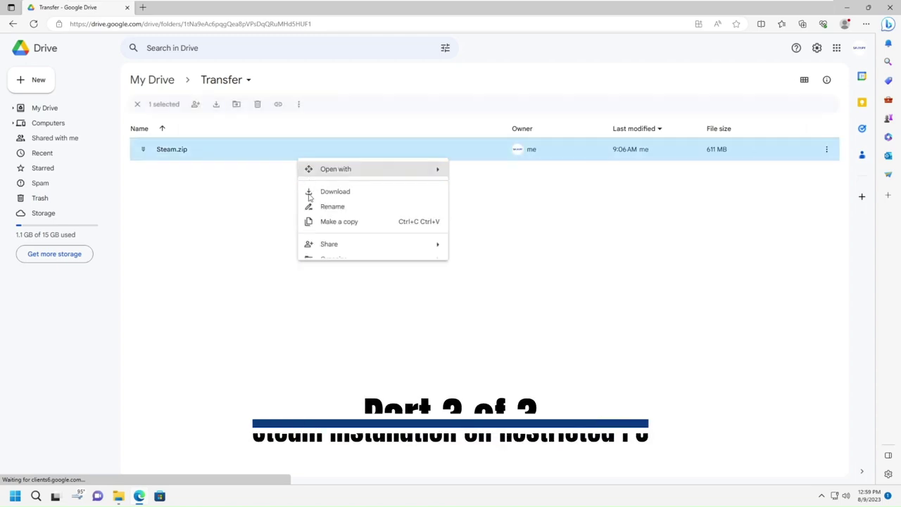
pyautogui.click(343, 196)
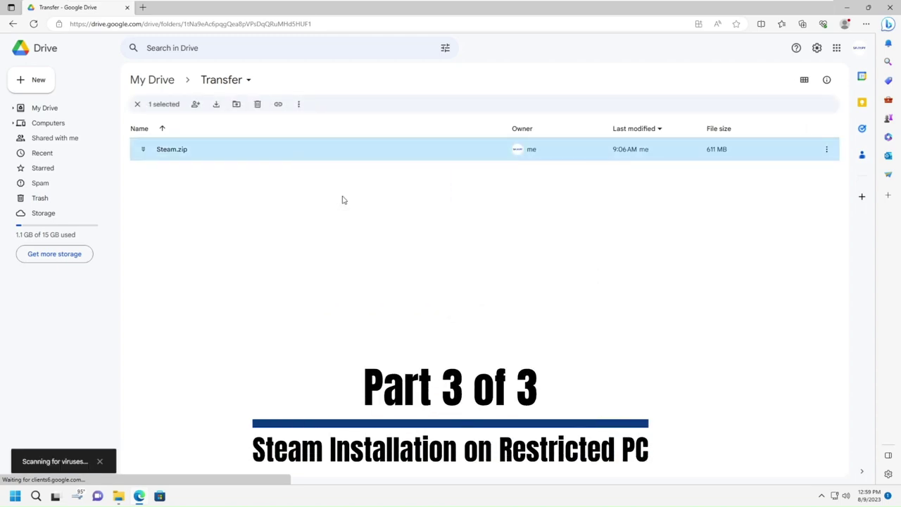
pyautogui.click(502, 296)
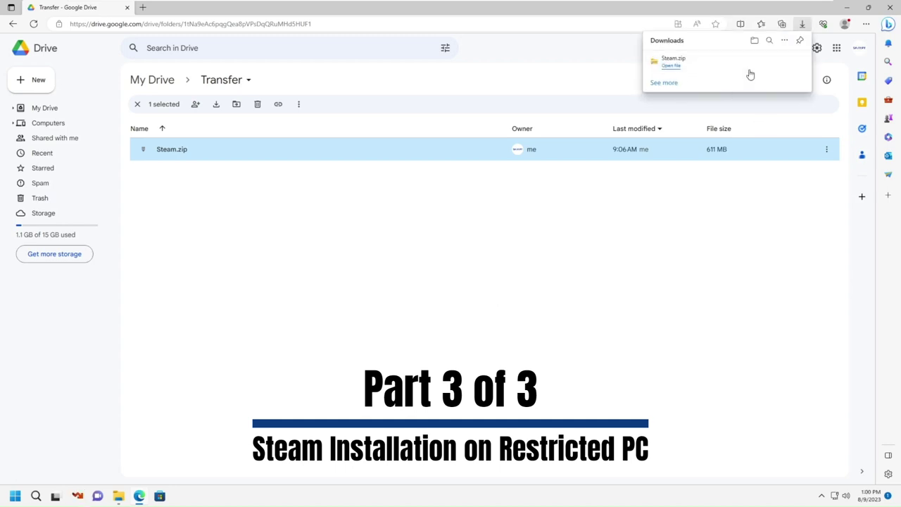
pyautogui.click(771, 64)
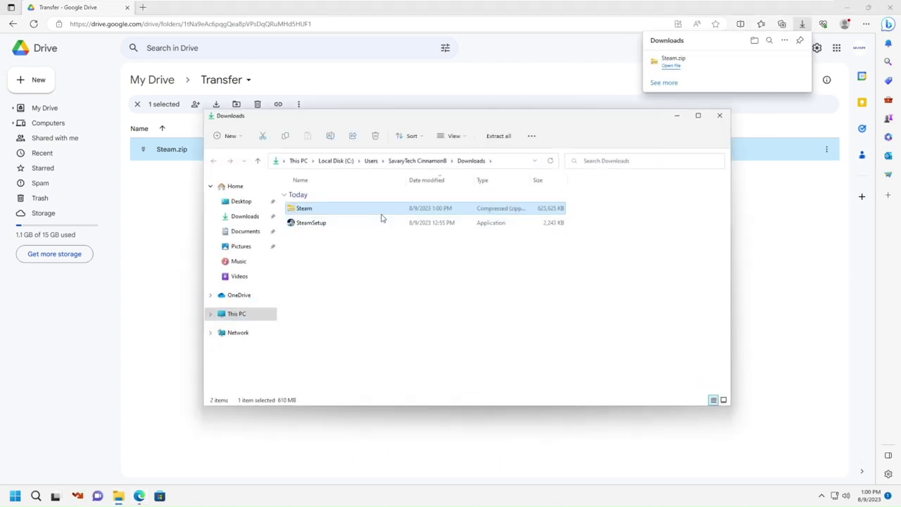
# Delete SteamSetup and extract Steam.zip into a Steam folder in Downloads
pyautogui.click(345, 224)
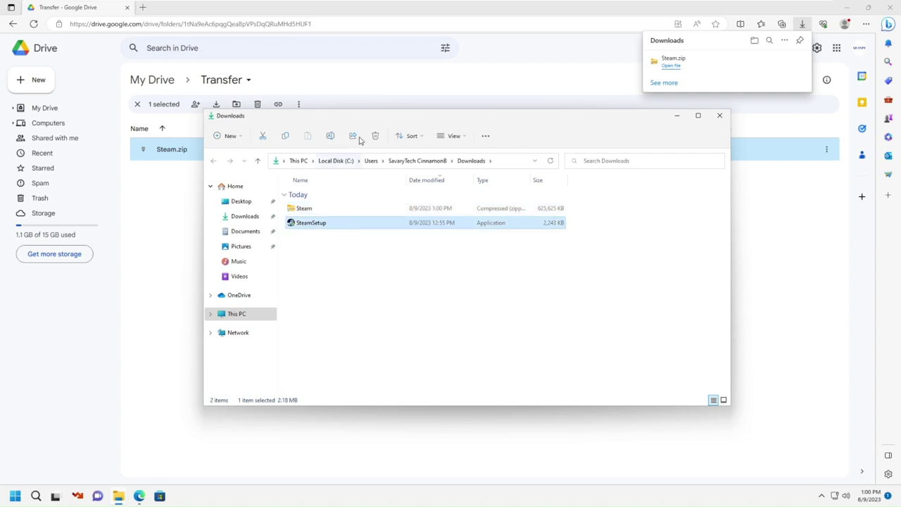
pyautogui.click(374, 135)
pyautogui.click(320, 209)
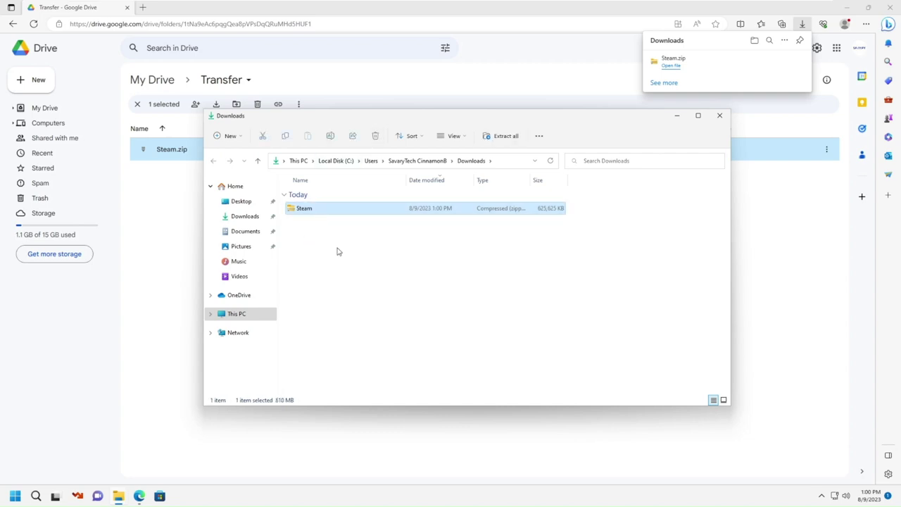
pyautogui.rightClick(324, 208)
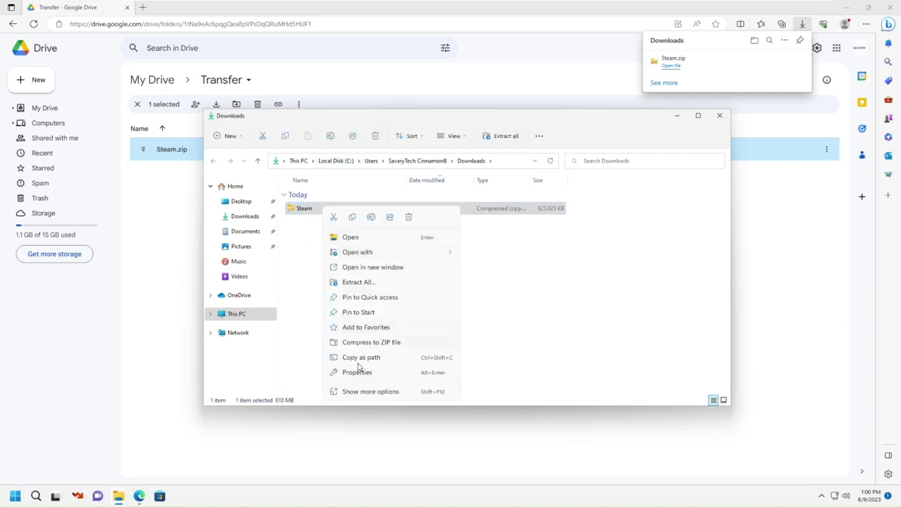
pyautogui.click(374, 282)
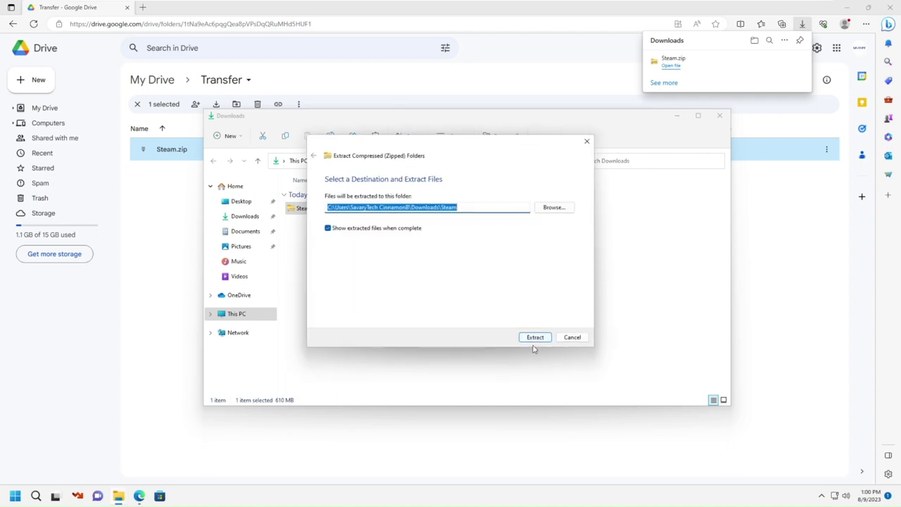
pyautogui.click(534, 337)
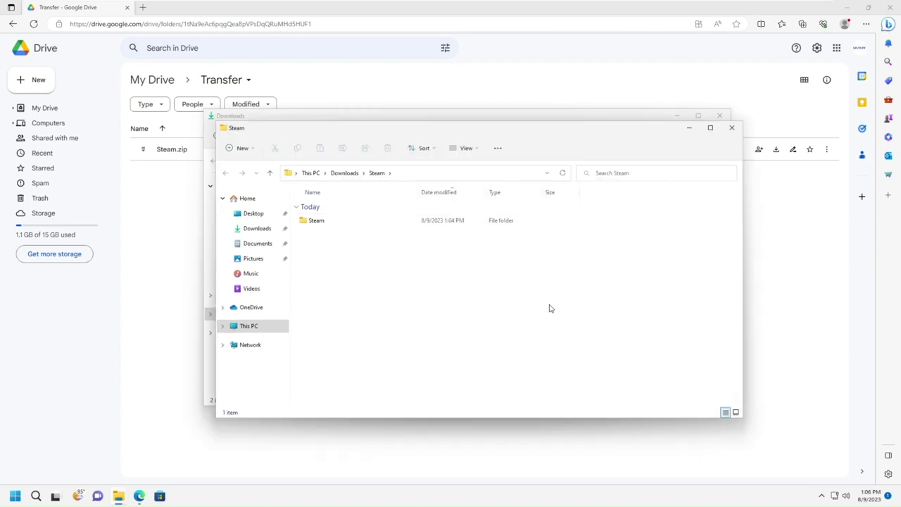
# Open the extracted Steam subfolder and turn on file name extensions
pyautogui.doubleClick(468, 224)
pyautogui.scroll(-5, 421, 303)
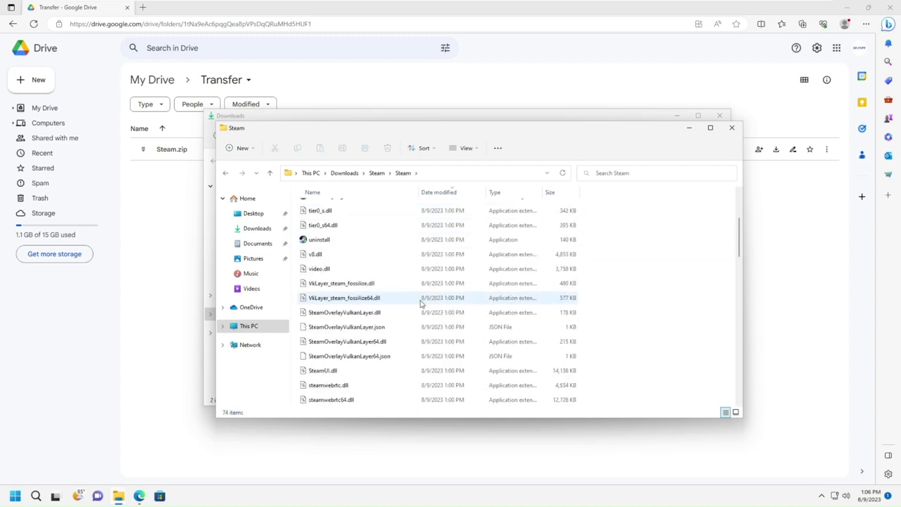
pyautogui.scroll(-5, 421, 303)
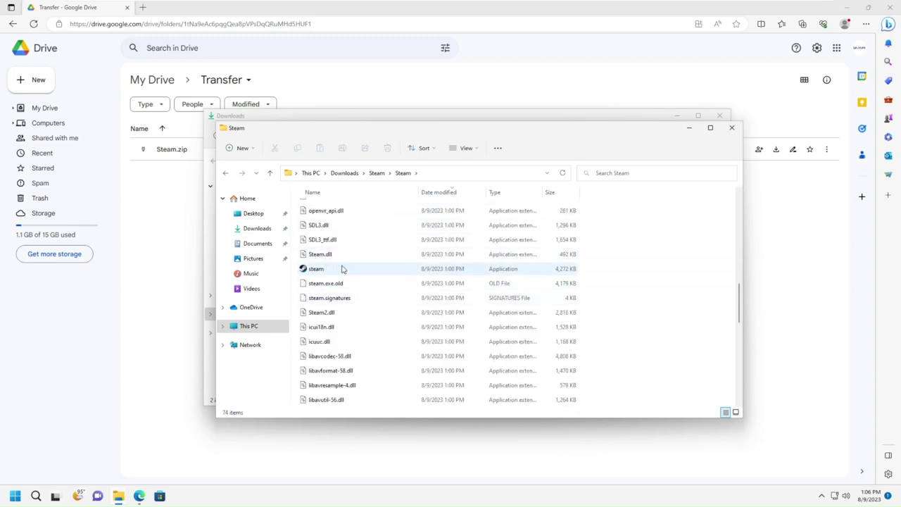
pyautogui.click(467, 148)
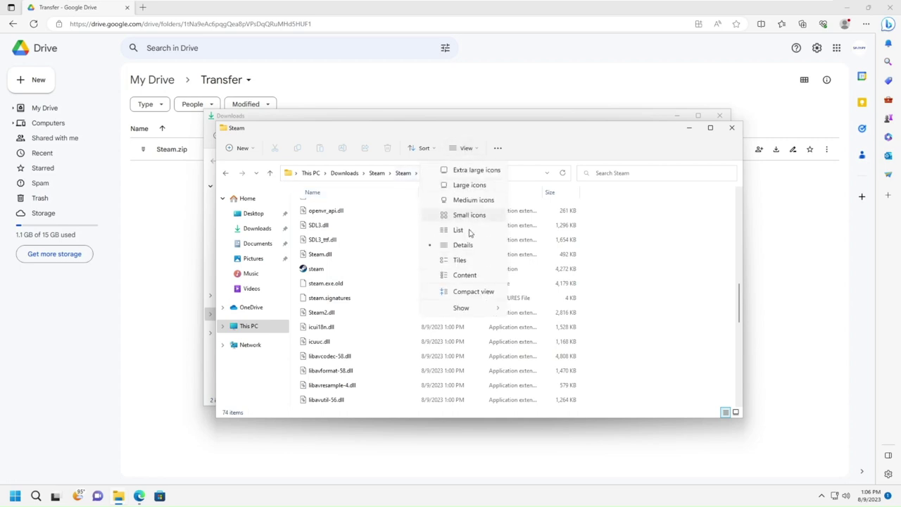
pyautogui.moveTo(469, 312)
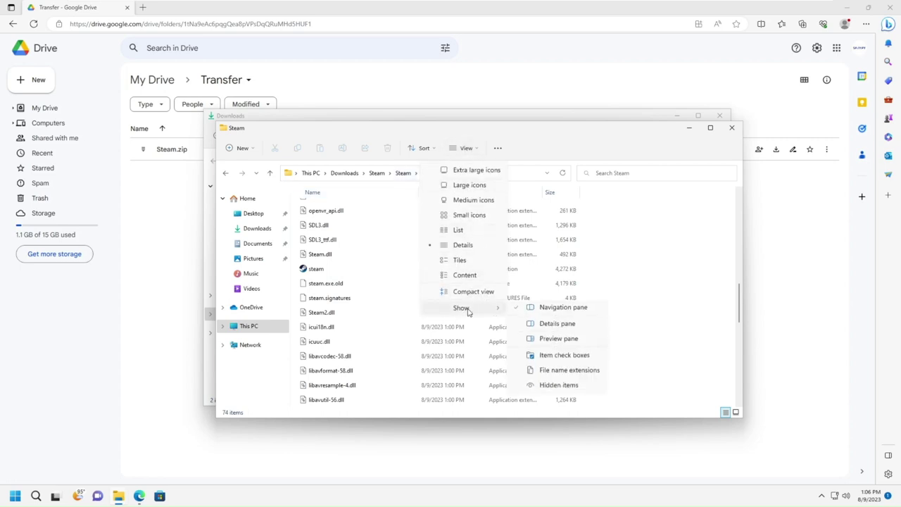
pyautogui.click(564, 376)
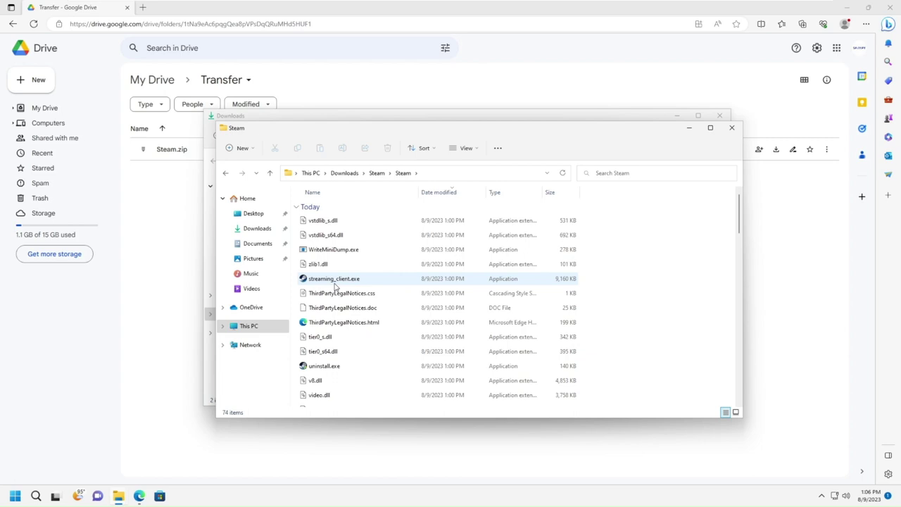
# Launch steam.exe once to update, then copy steam.exe
pyautogui.scroll(-4, 326, 383)
pyautogui.scroll(-5, 326, 322)
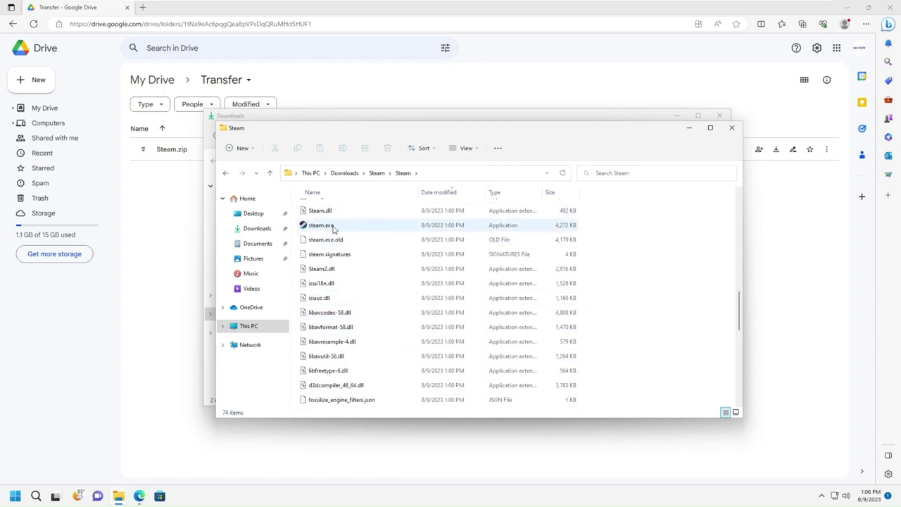
pyautogui.doubleClick(330, 227)
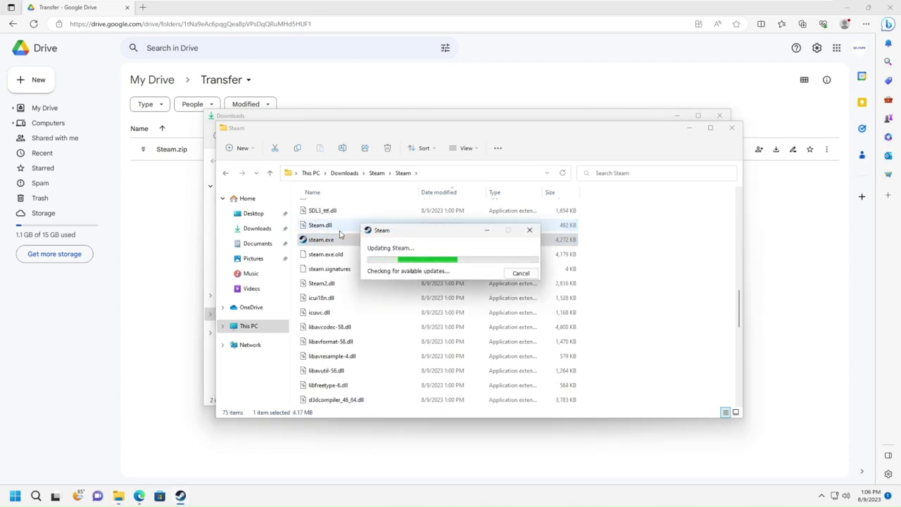
pyautogui.click(339, 243)
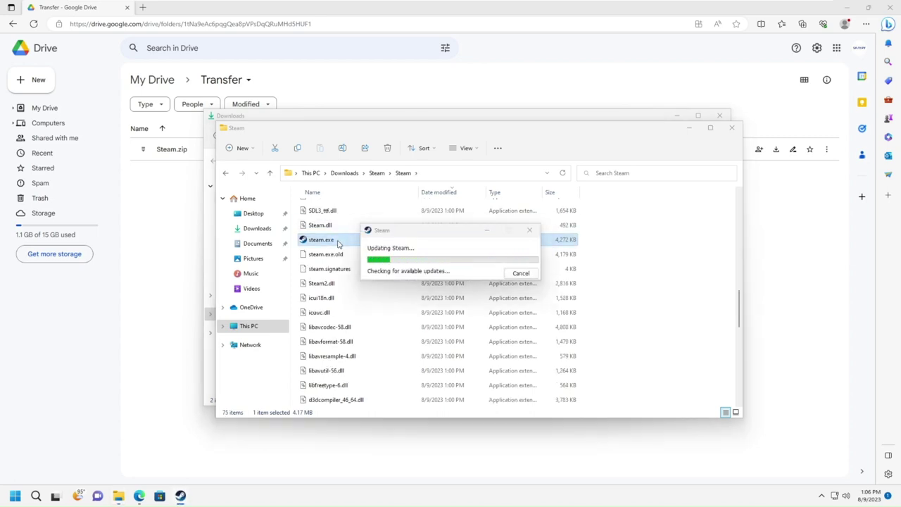
pyautogui.rightClick(340, 252)
pyautogui.click(370, 251)
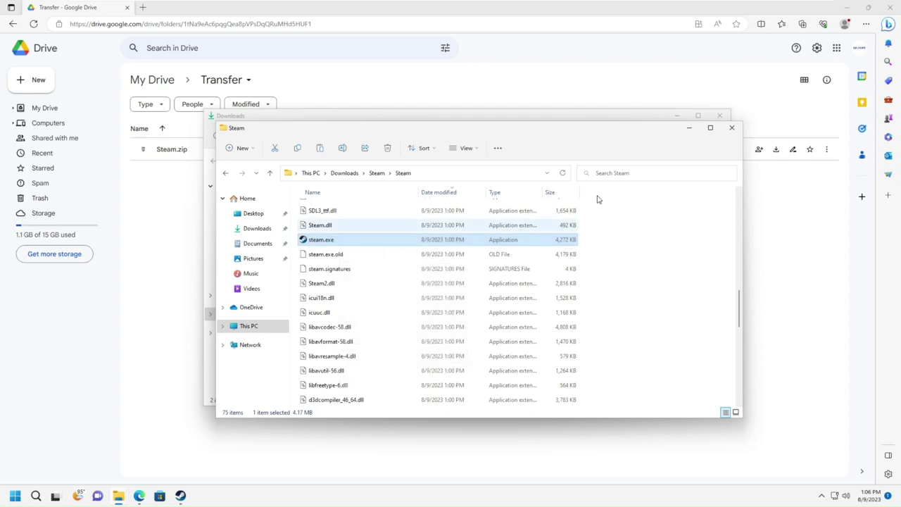
# Paste a steam.exe shortcut onto the desktop and rename it Steam
pyautogui.press('super+d')
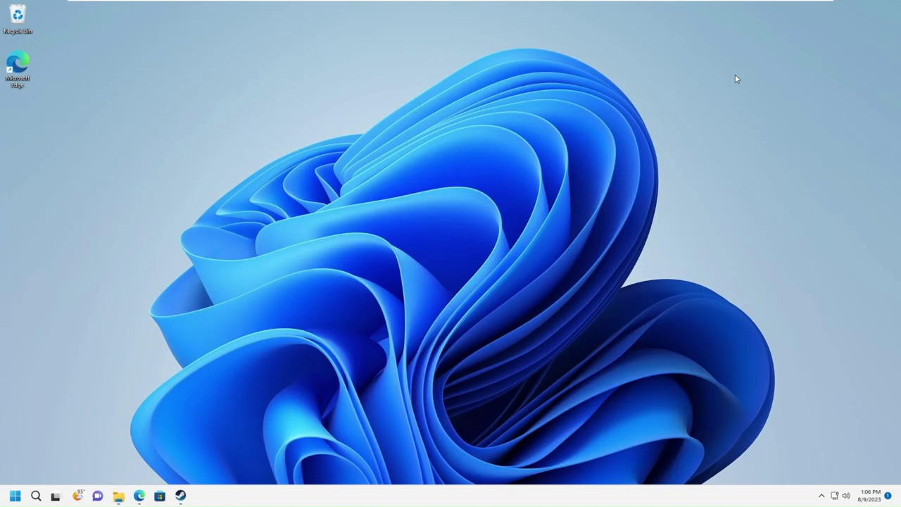
pyautogui.rightClick(128, 184)
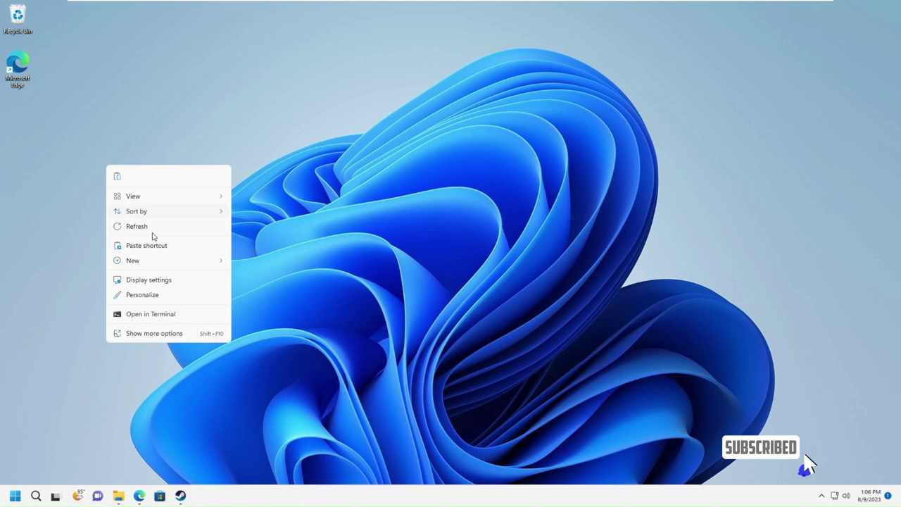
pyautogui.click(150, 251)
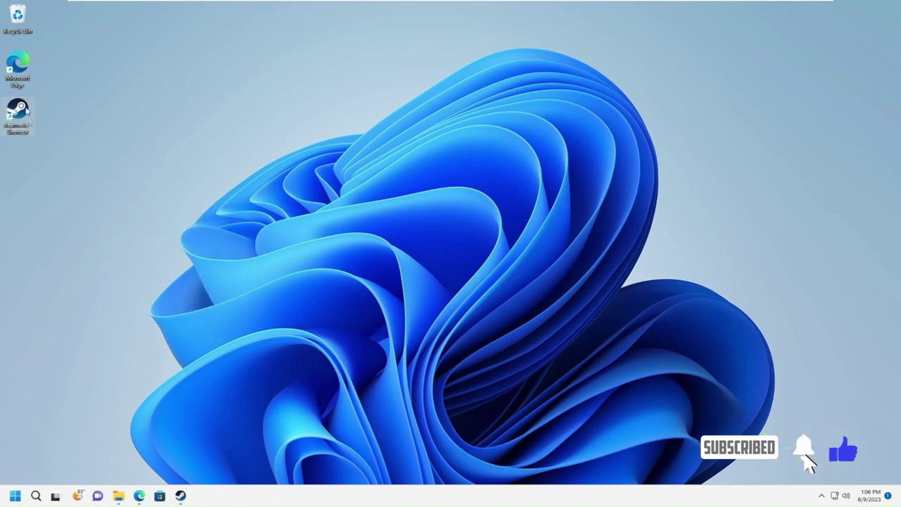
pyautogui.rightClick(28, 110)
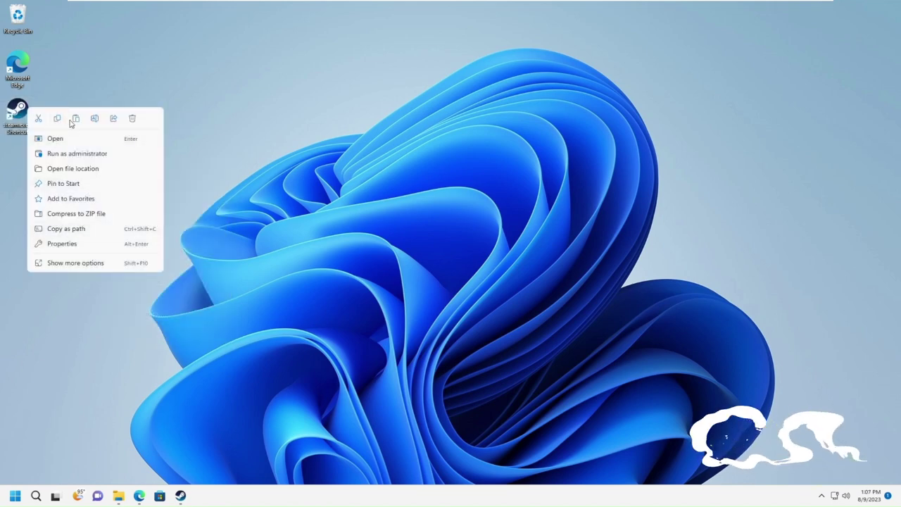
pyautogui.click(94, 118)
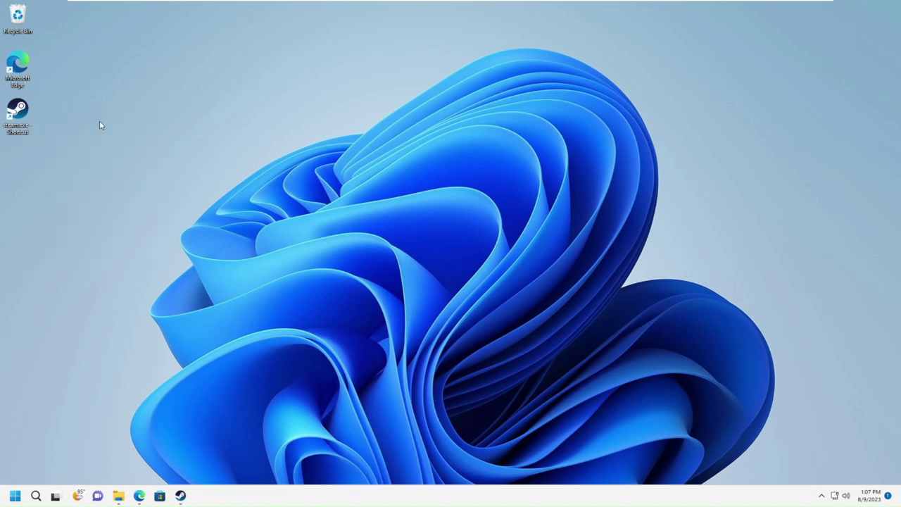
pyautogui.write('Steam')
pyautogui.press('Return')
pyautogui.press('Return')
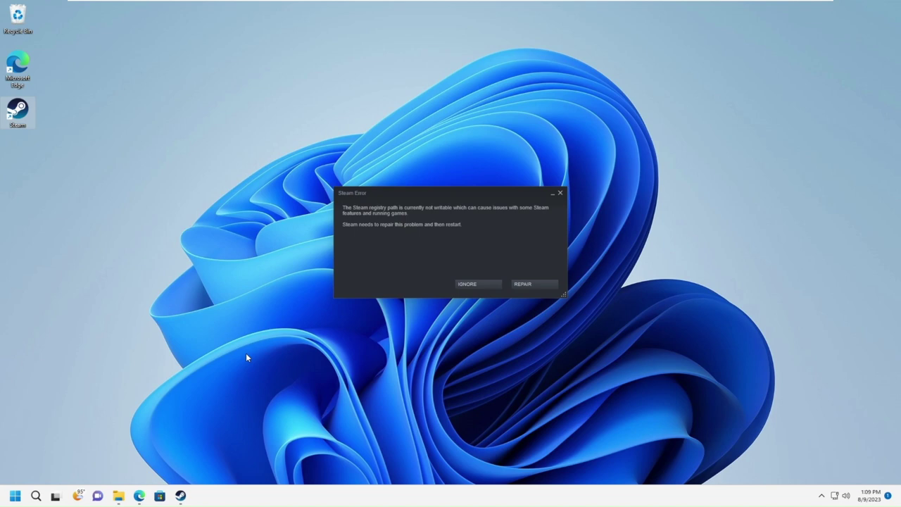
# Ignore the registry-path repair, try INSTALL SERVICE, and close the administrator prompt
pyautogui.click(470, 286)
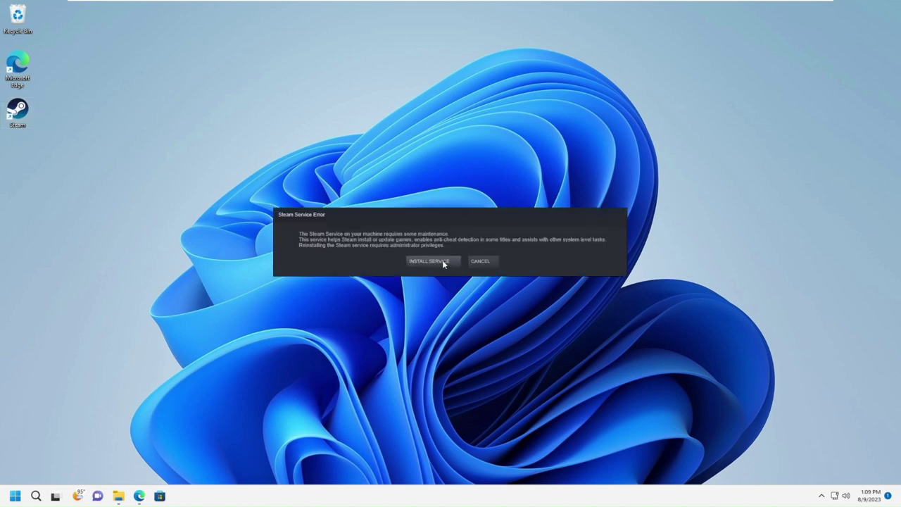
pyautogui.click(442, 260)
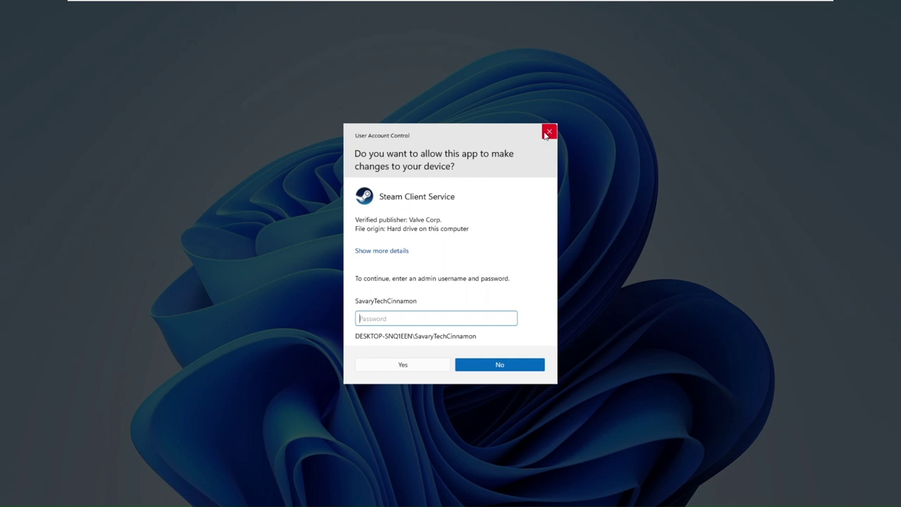
pyautogui.click(548, 132)
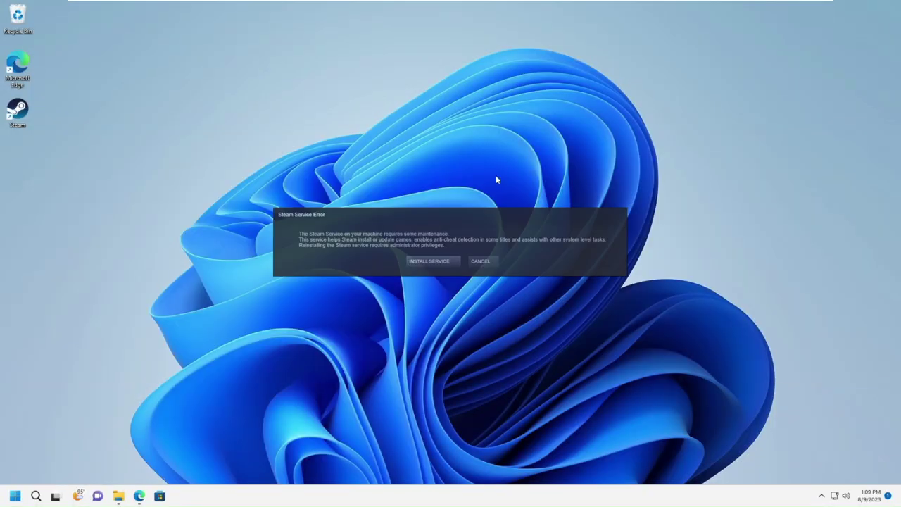
# Cancel the Steam Service Error, close the sign-in window, and return to the Downloads\Steam folder
pyautogui.click(481, 261)
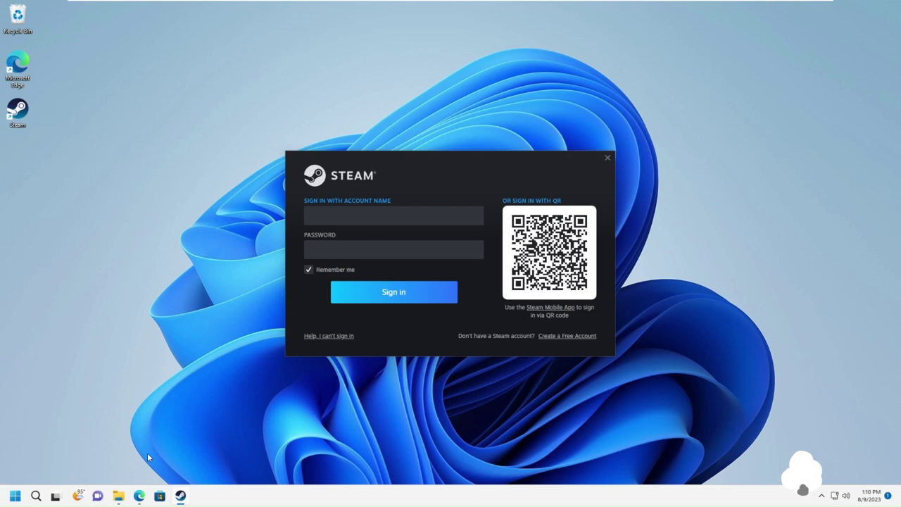
pyautogui.click(610, 162)
pyautogui.moveTo(119, 496)
pyautogui.click(226, 460)
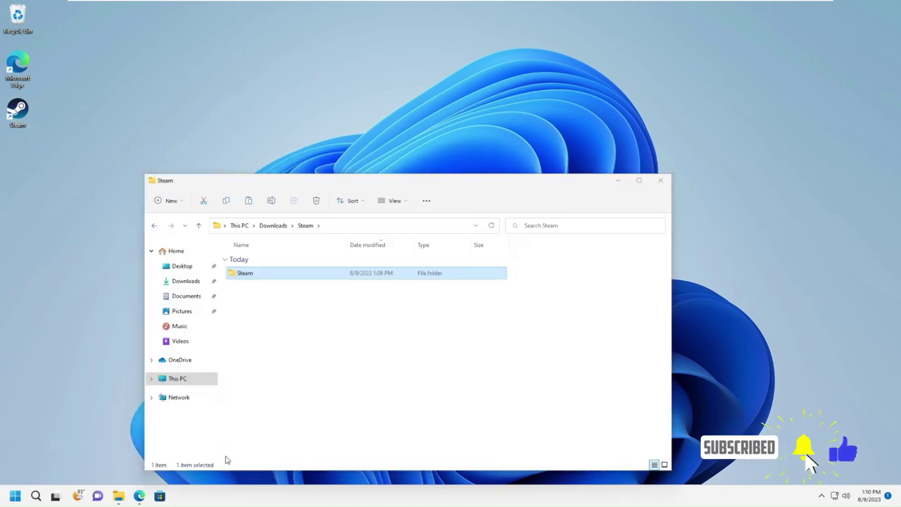